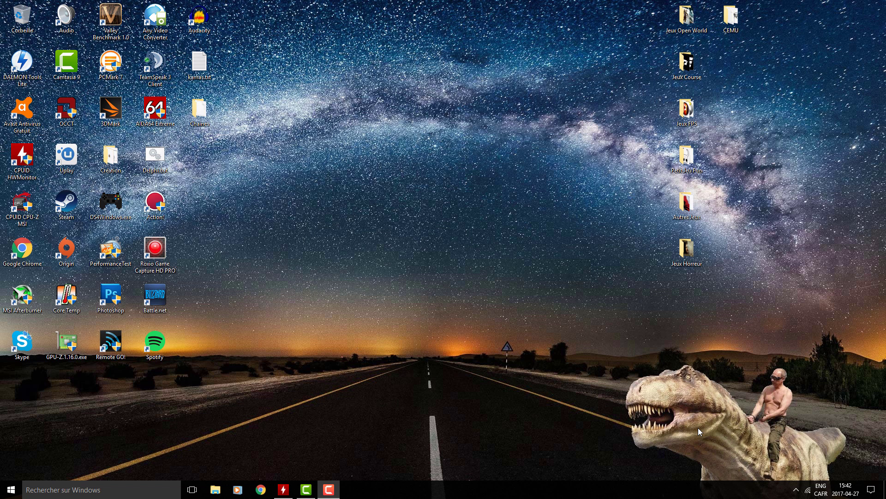
# - Search Windows for "explor" and open Explorateur de fichiers
pyautogui.click(214, 488)
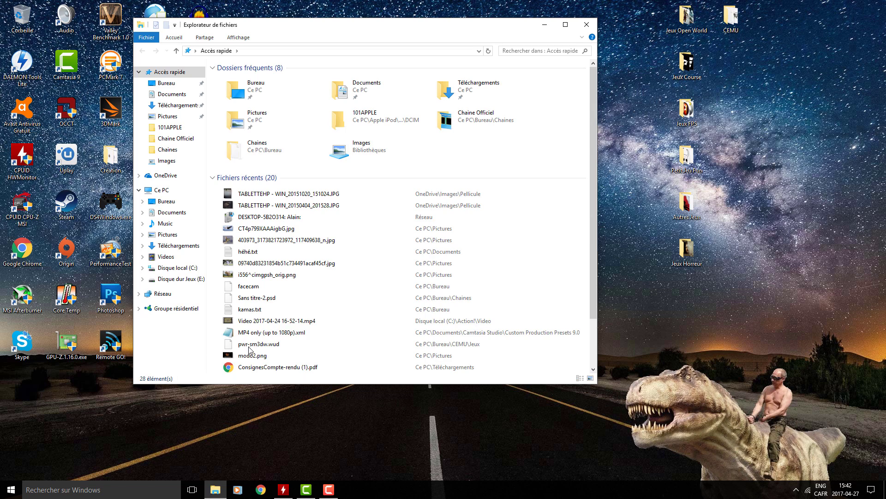
pyautogui.click(586, 24)
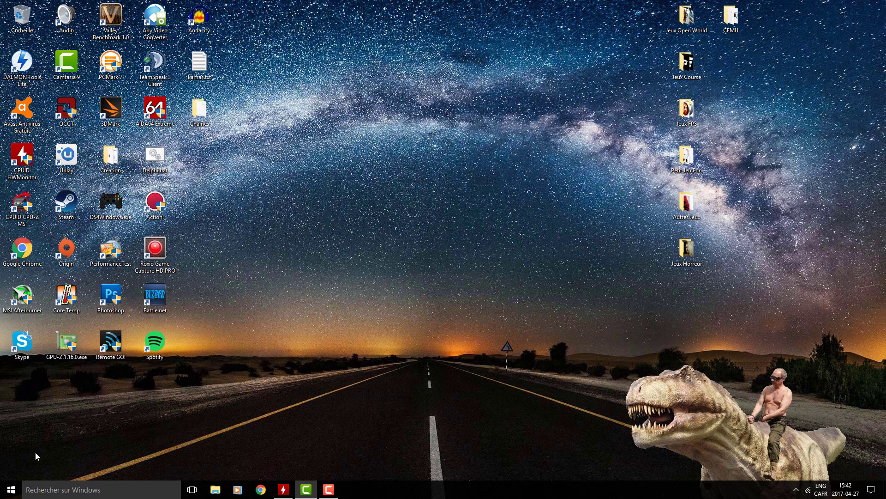
pyautogui.click(11, 488)
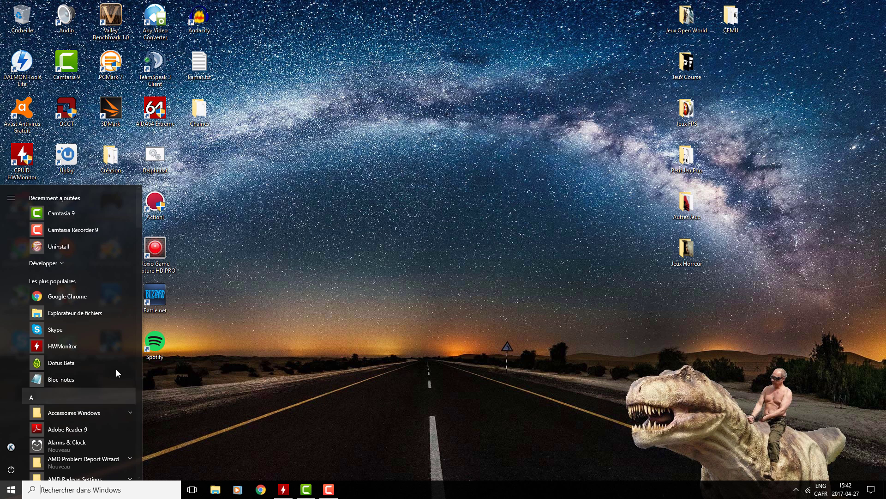
pyautogui.click(73, 490)
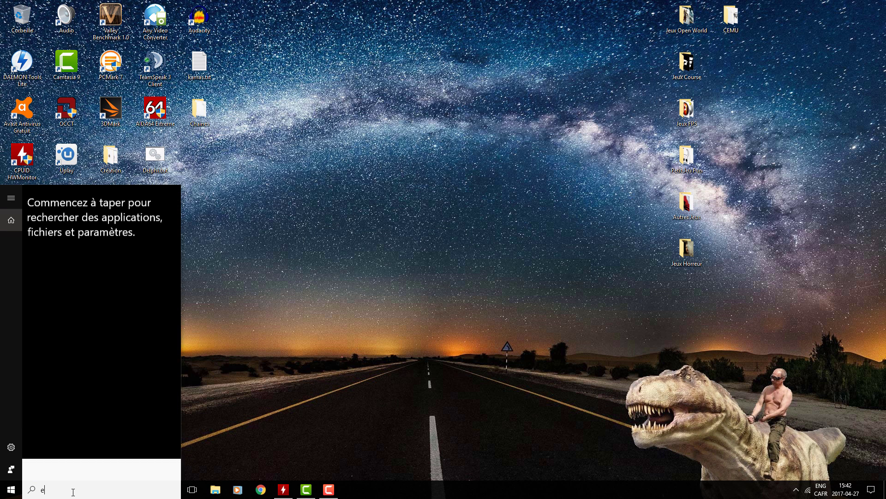
pyautogui.write('explor')
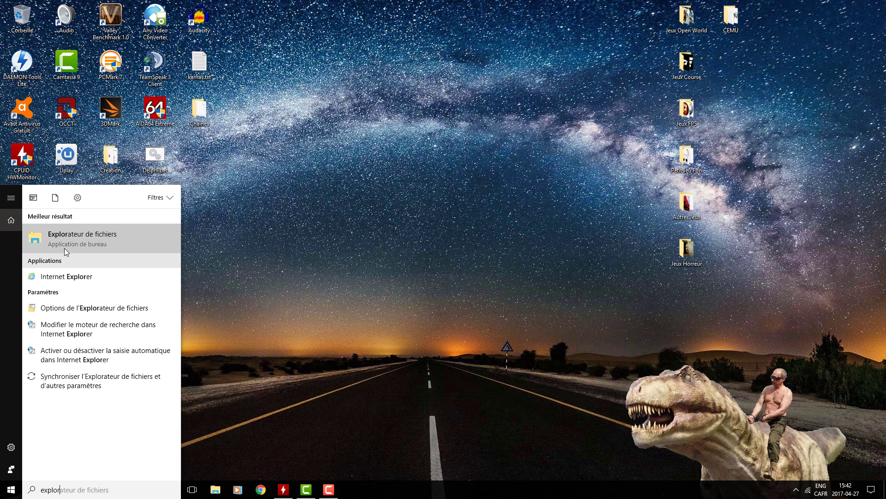
pyautogui.click(75, 236)
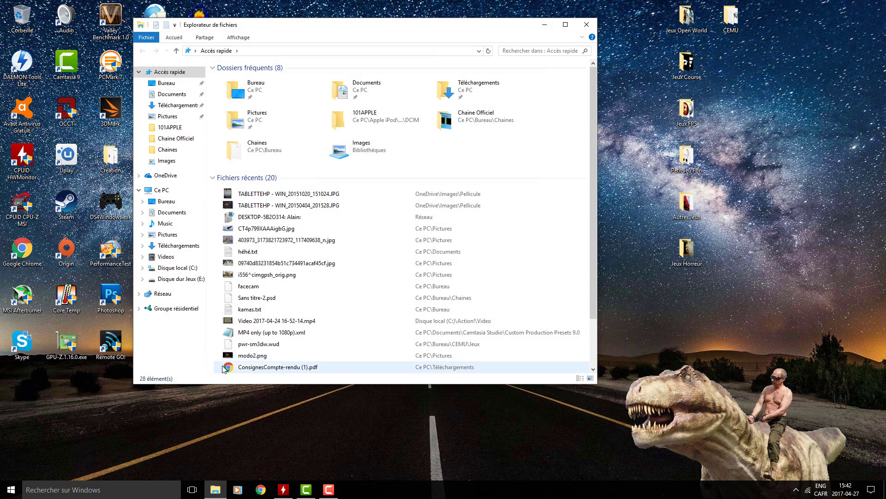
# - Start creating a homegroup in Groupe résidentiel and continue to the sharing permissions
pyautogui.click(163, 309)
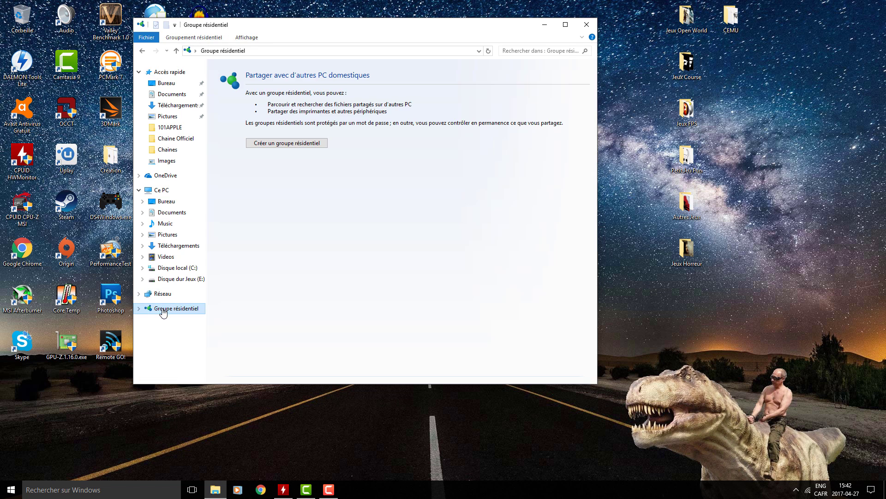
pyautogui.click(287, 144)
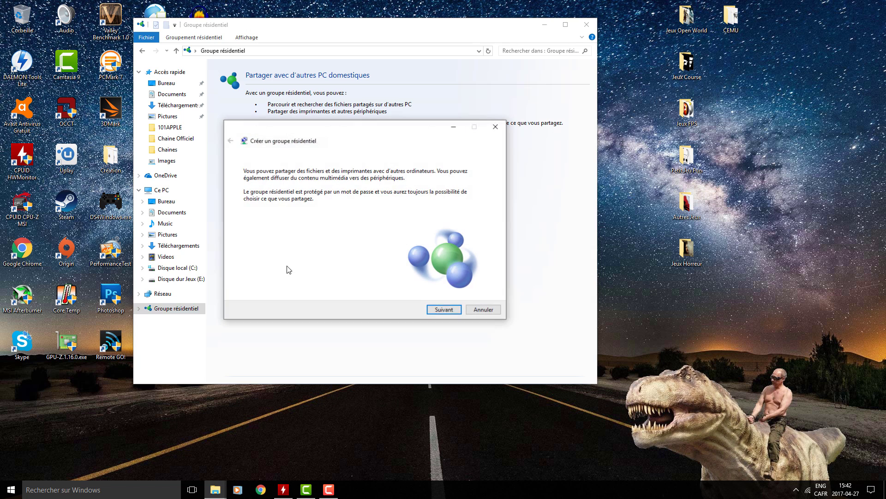
pyautogui.click(440, 310)
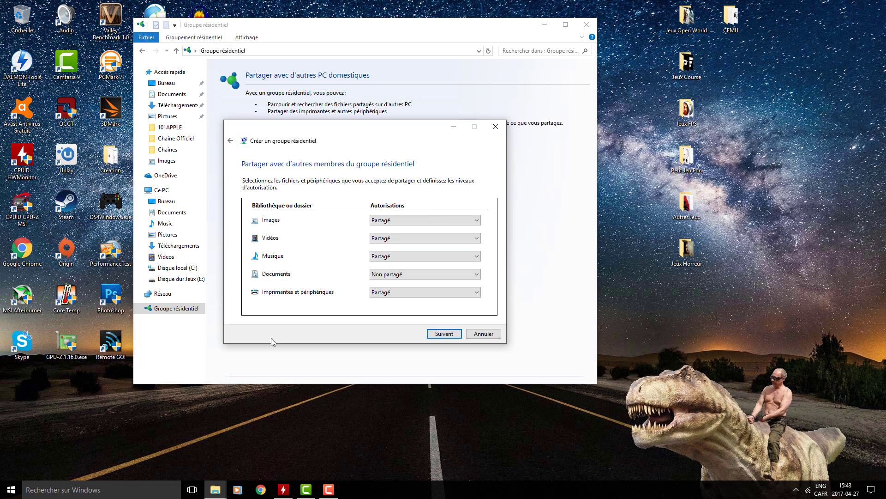
# - Try sharing Documents with the homegroup, return it to Non partagé, and check the Imprimantes et périphériques permission choices
pyautogui.click(391, 274)
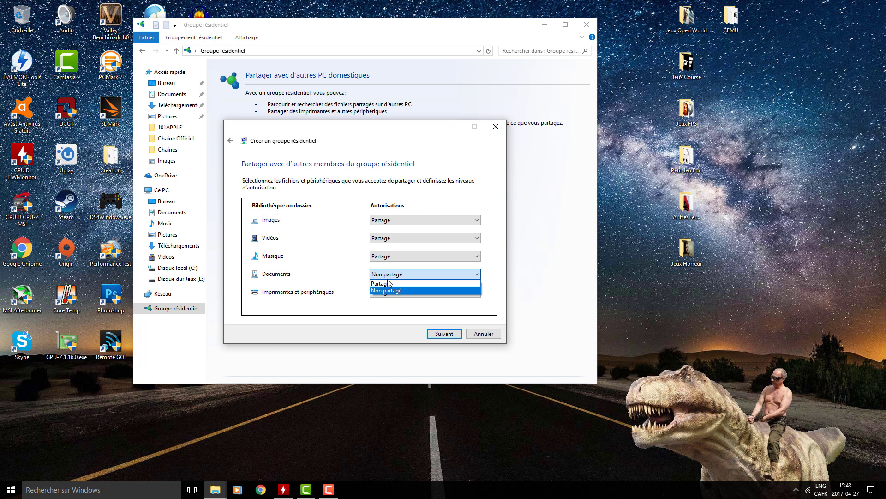
pyautogui.click(384, 283)
pyautogui.click(390, 274)
pyautogui.click(385, 290)
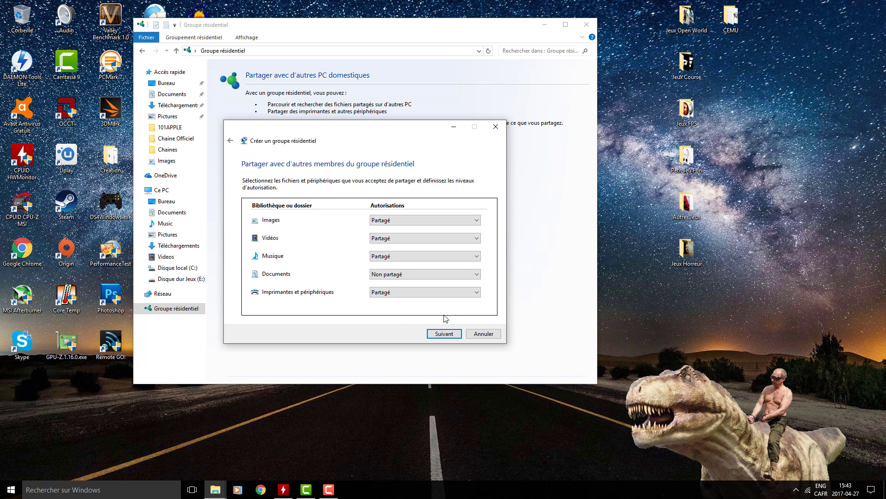
pyautogui.click(411, 295)
pyautogui.click(408, 301)
# - Accept the sharing permissions to create the homegroup and display its password
pyautogui.click(443, 333)
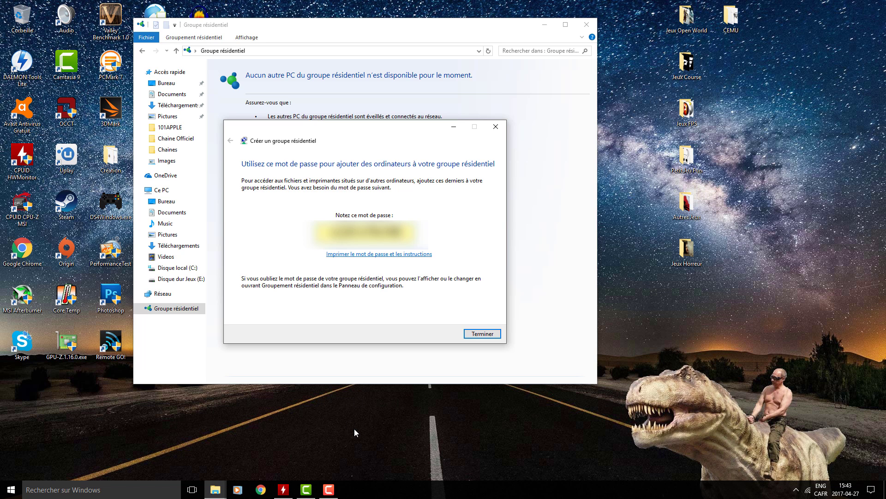
pyautogui.click(329, 490)
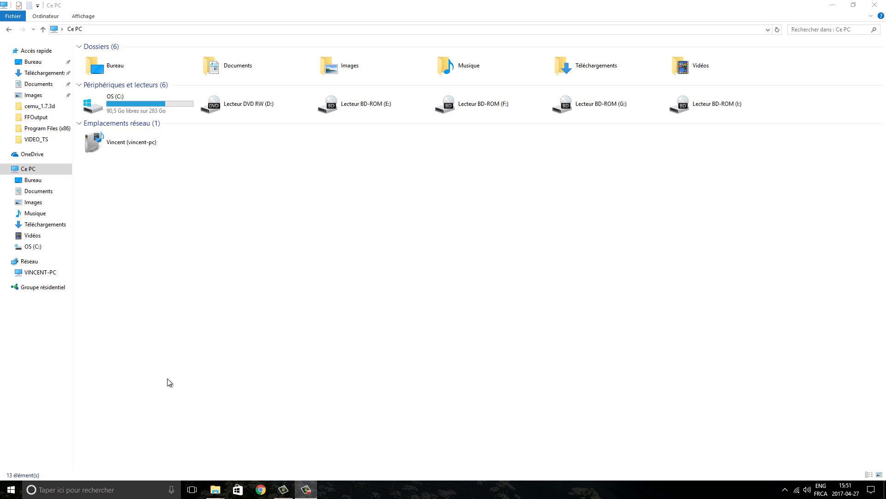
# - On the second computer, search for "explor", open Explorateur de fichiers and go to Groupe résidentiel
pyautogui.click(81, 493)
pyautogui.write('ex')
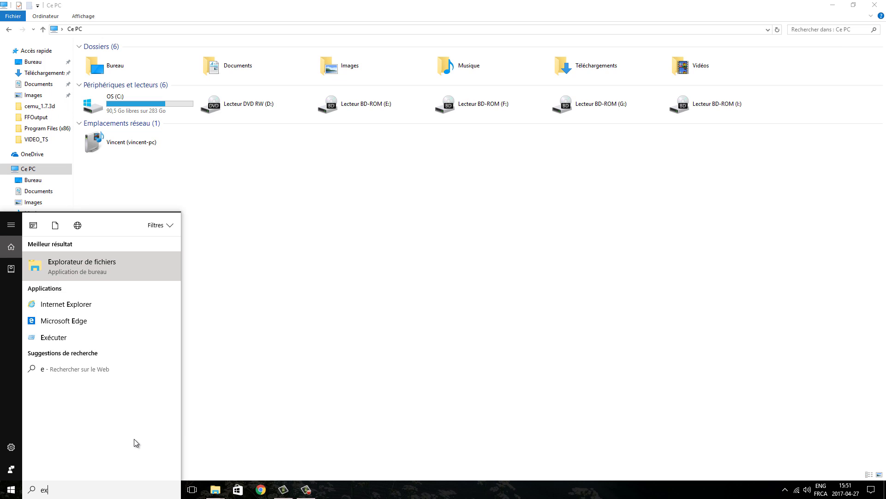
pyautogui.write('plor')
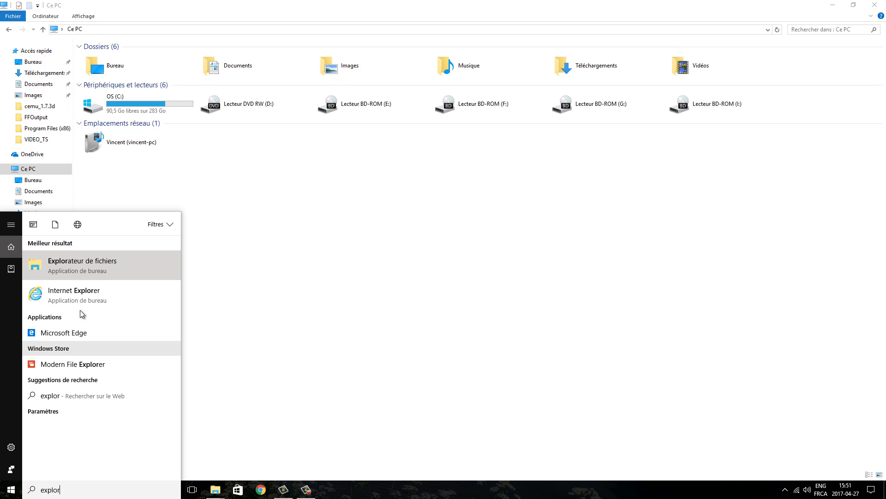
pyautogui.click(72, 272)
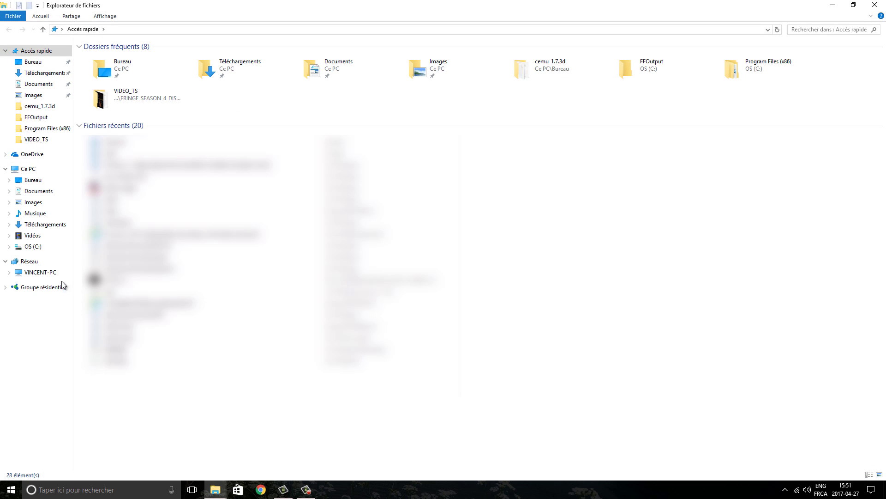
pyautogui.click(41, 288)
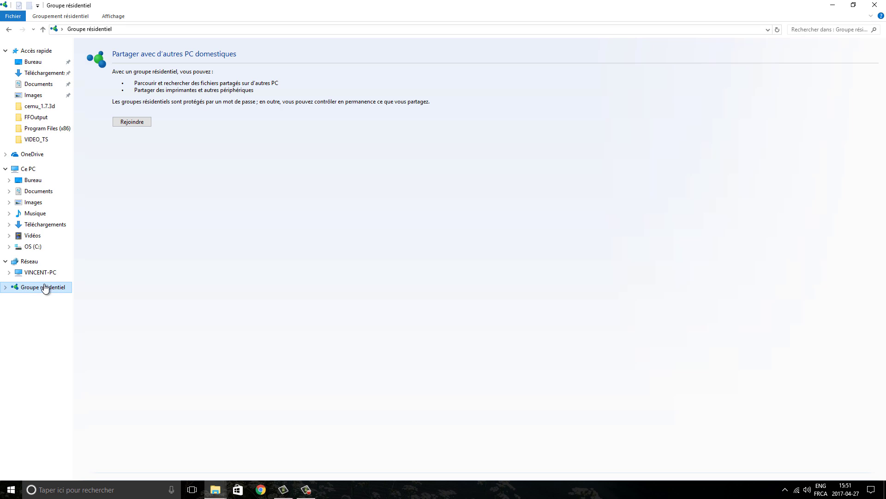
# - Start joining the existing homegroup and accept the default sharing permissions for libraries and devices
pyautogui.click(125, 124)
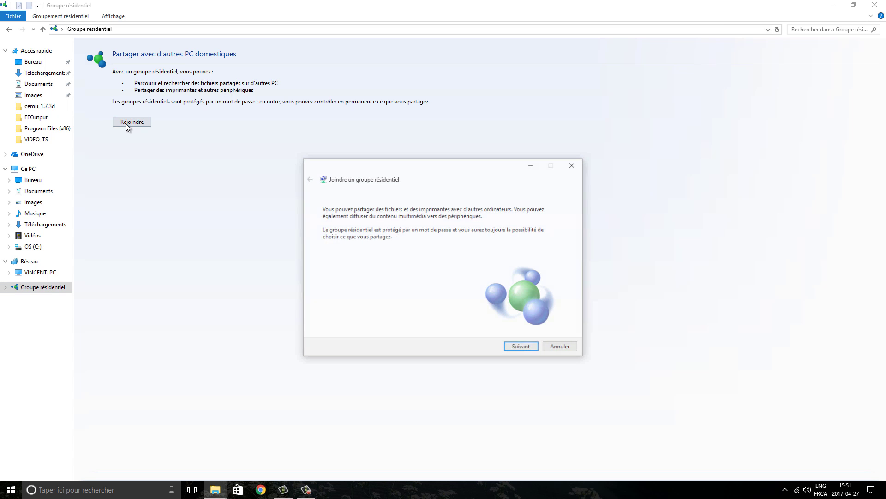
pyautogui.click(522, 347)
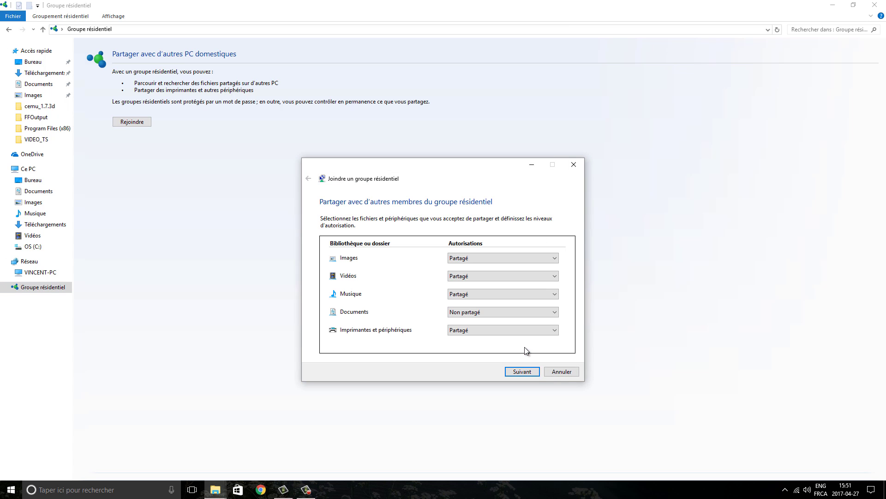
pyautogui.click(520, 373)
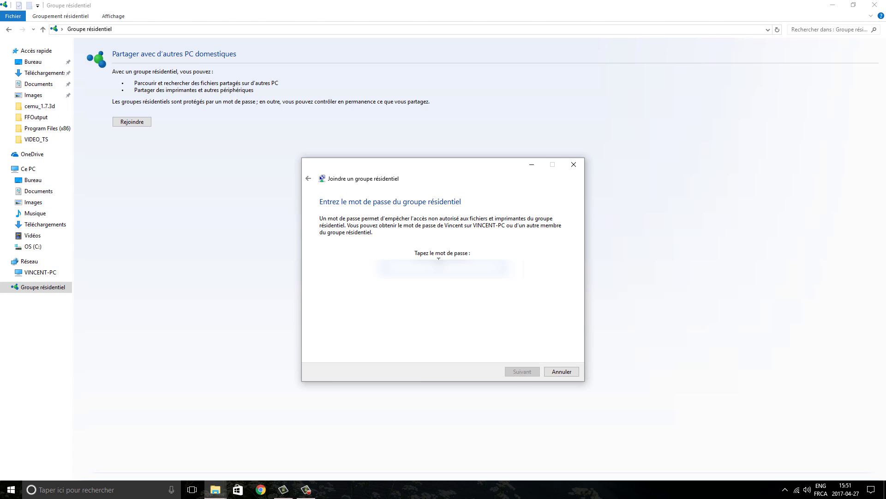
# - Enter the homegroup password and finish joining the homegroup
pyautogui.write('****')
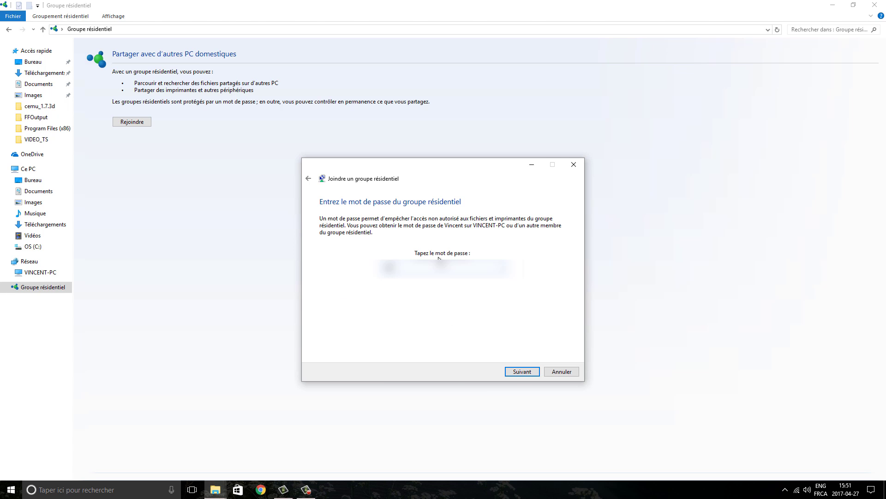
pyautogui.write('******')
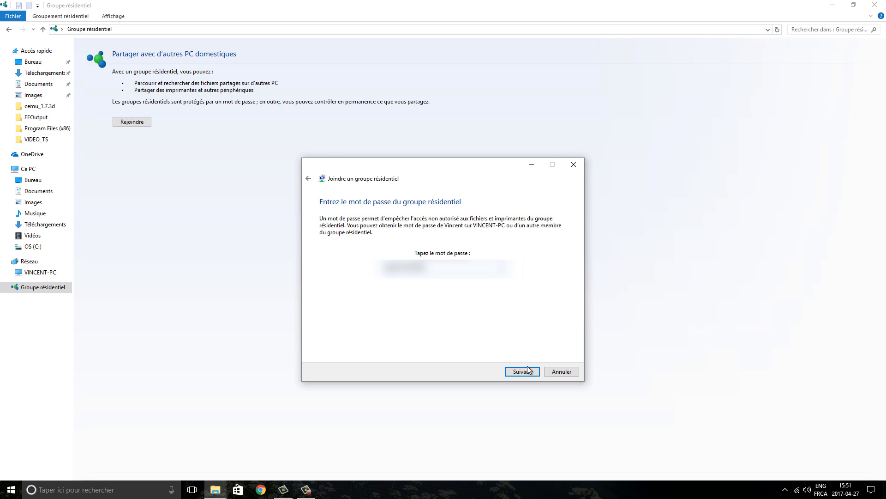
pyautogui.click(526, 371)
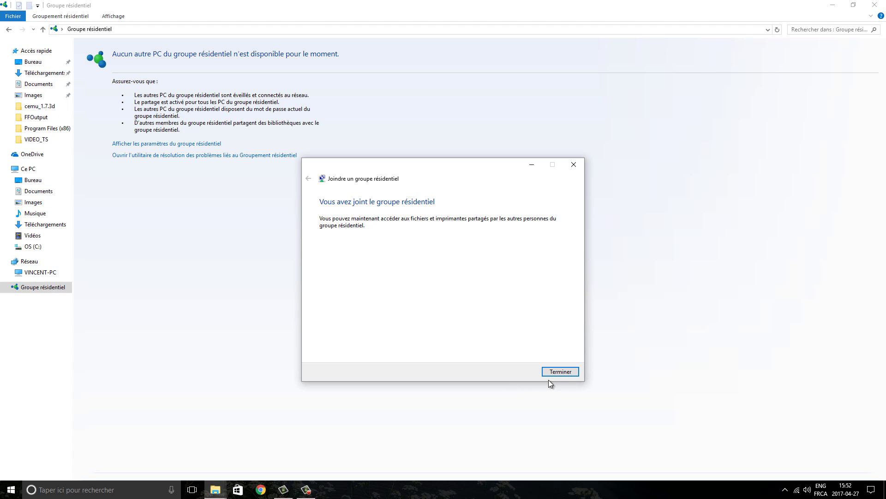
pyautogui.click(559, 372)
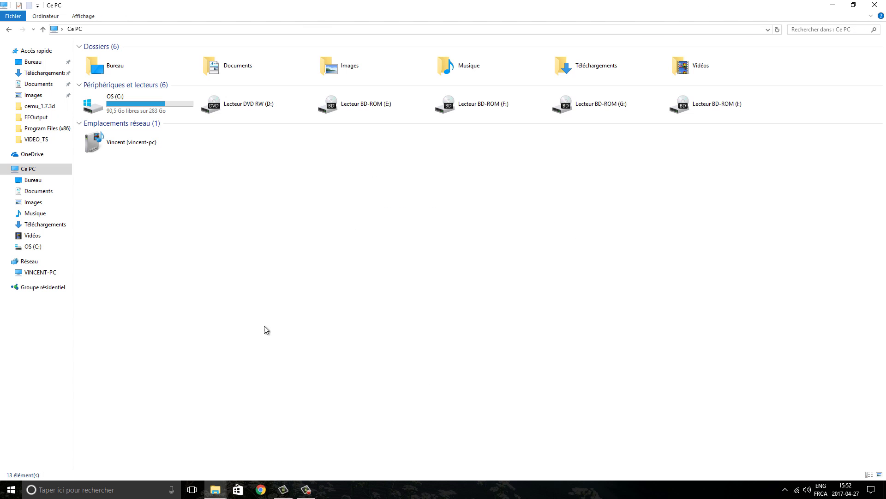
# - Activate network discovery and file sharing for Réseau on the second computer
pyautogui.click(28, 262)
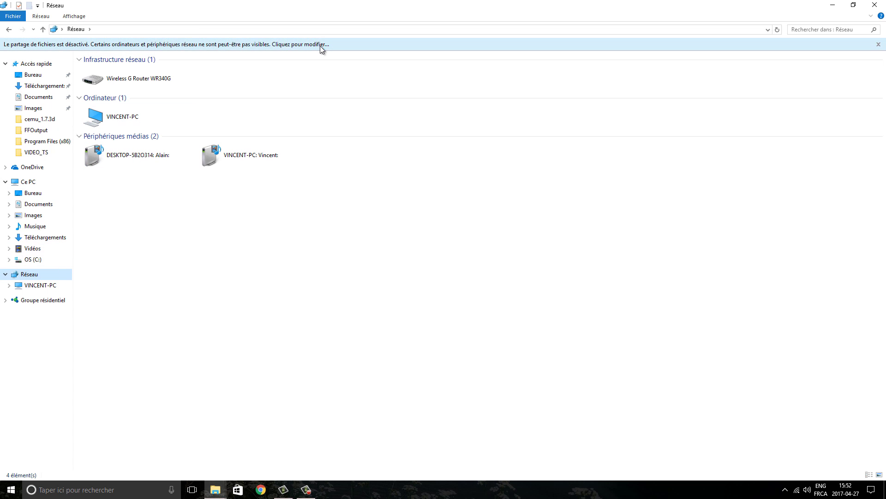
pyautogui.click(323, 46)
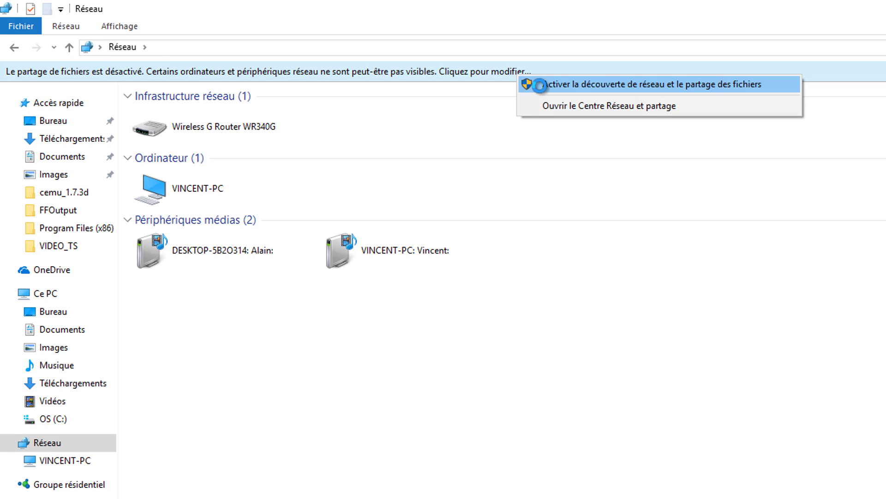
pyautogui.click(539, 85)
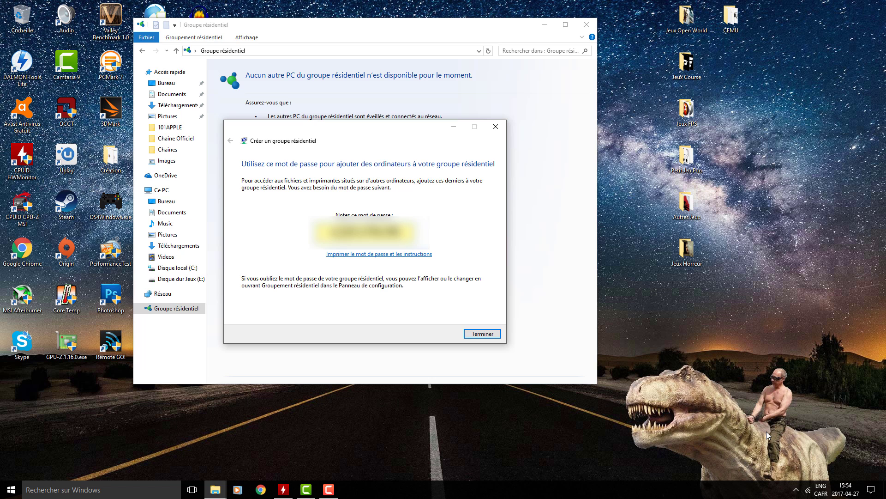
# - Back on the first computer, finish the homegroup creation and activate network discovery and file sharing for Réseau
pyautogui.click(489, 332)
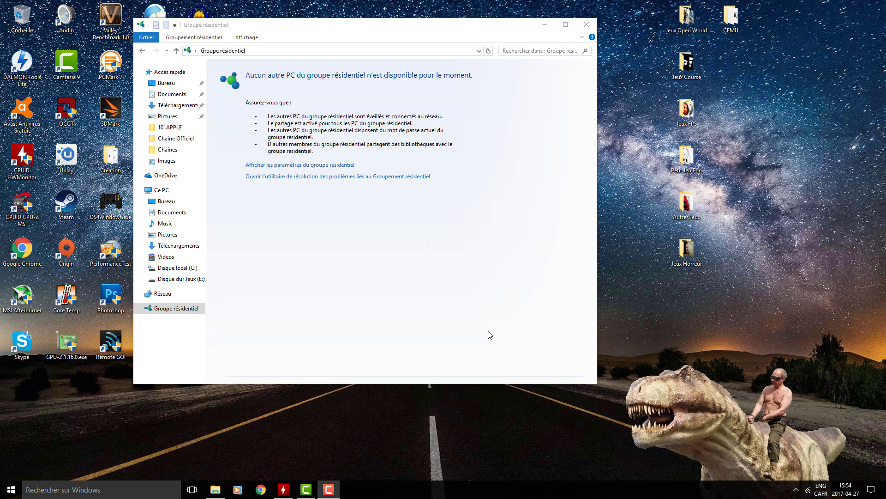
pyautogui.click(159, 293)
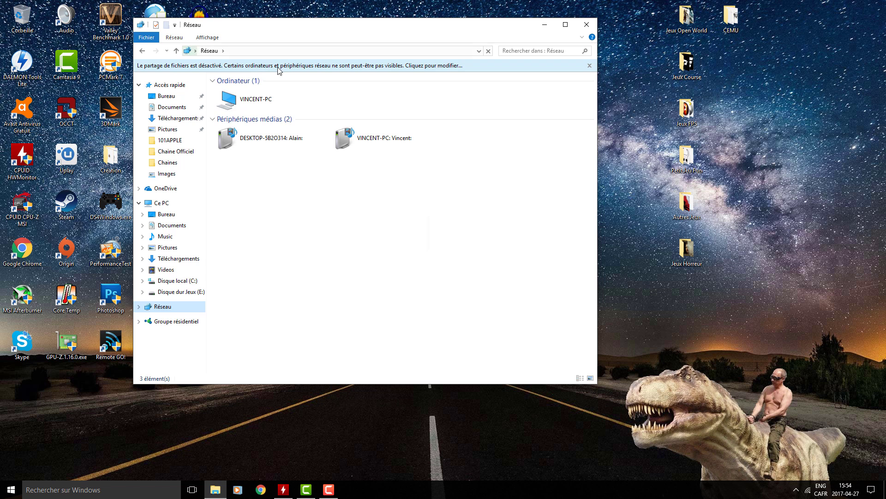
pyautogui.click(279, 68)
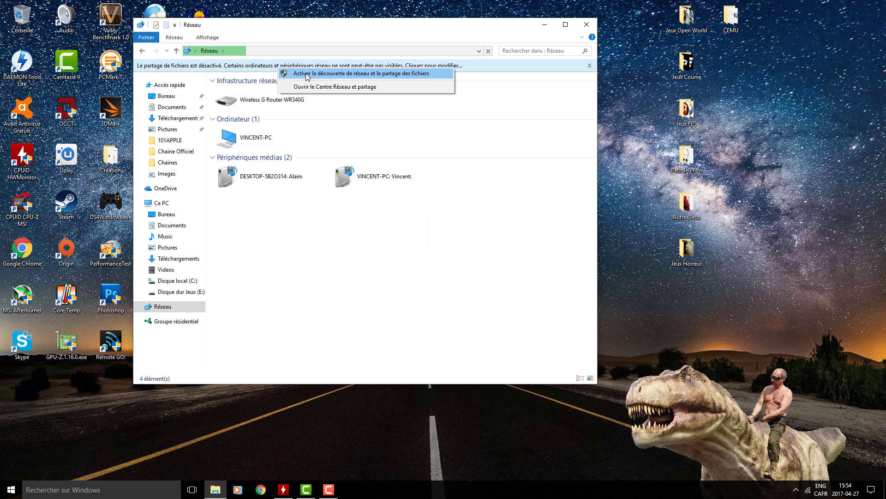
pyautogui.click(306, 74)
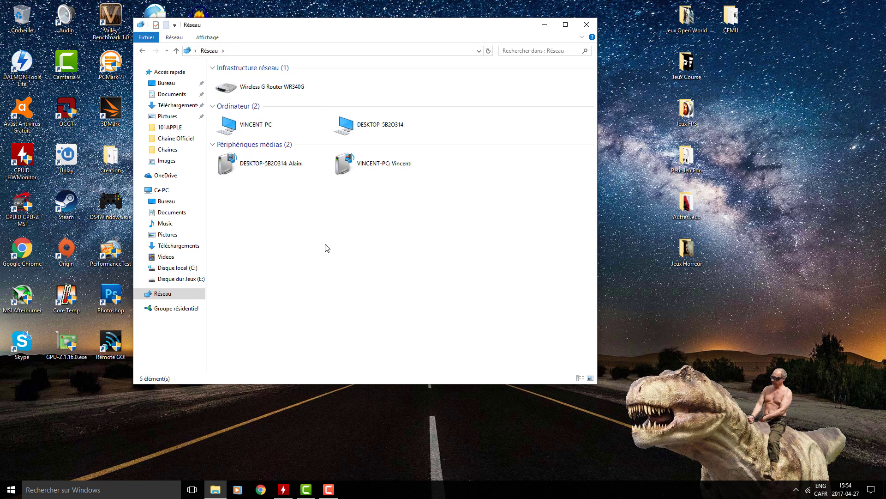
# - View Groupe résidentiel and refresh it to check for other homegroup computers
pyautogui.click(165, 314)
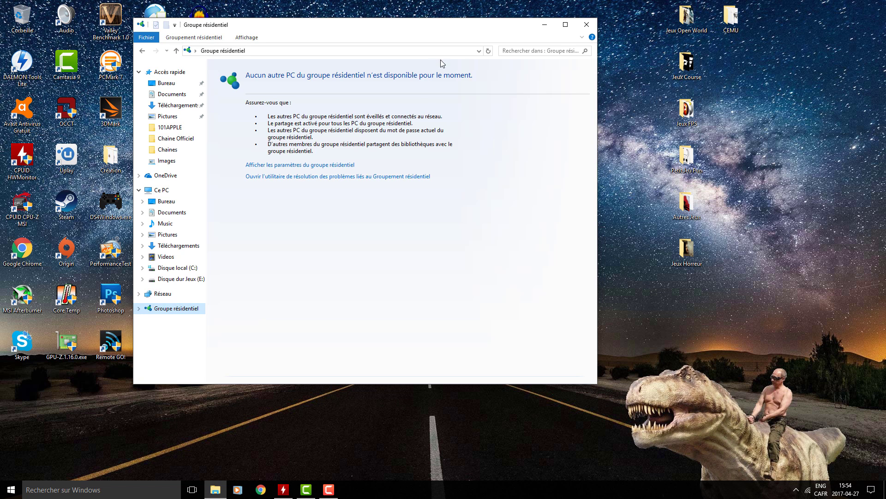
pyautogui.click(490, 50)
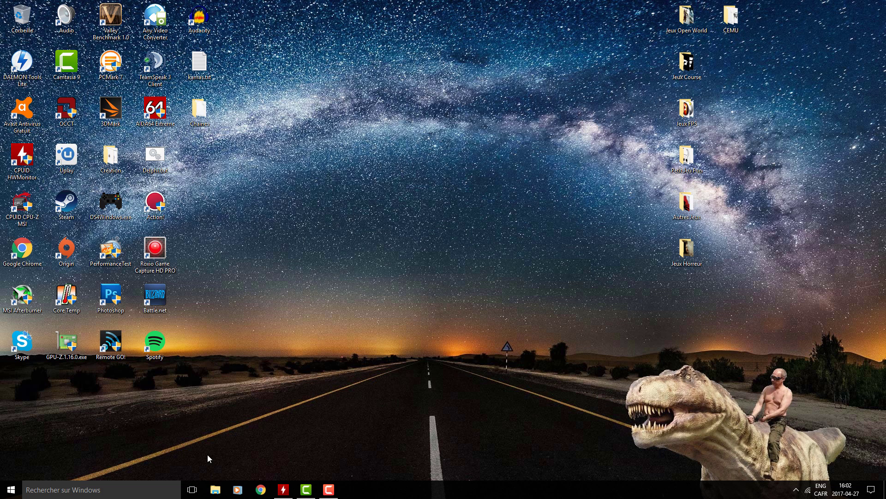
# - Open File Explorer and view the members listed under Groupe résidentiel
pyautogui.click(127, 492)
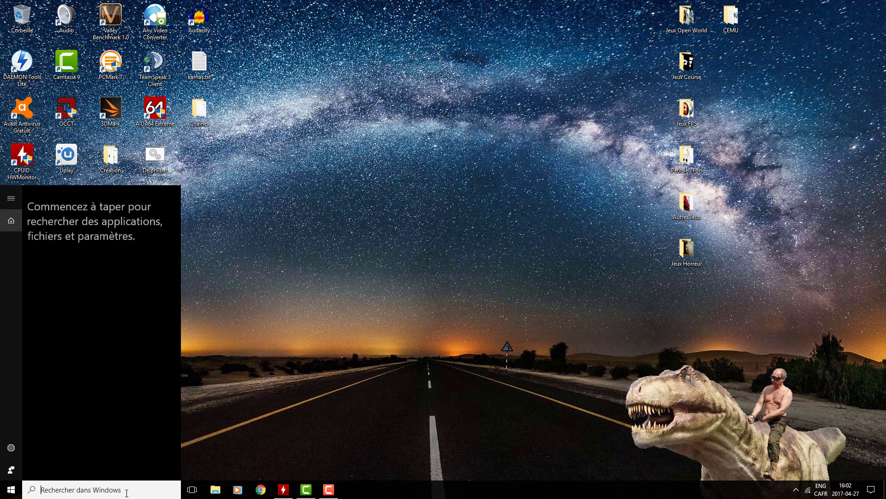
pyautogui.click(215, 490)
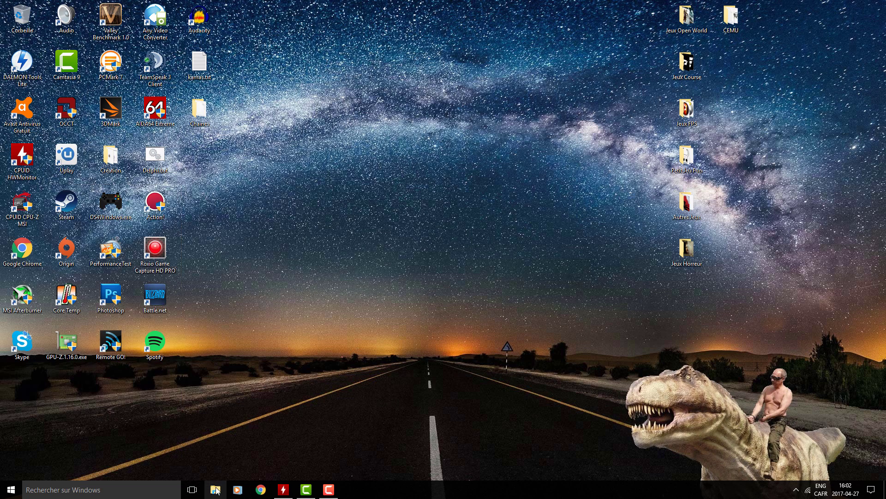
pyautogui.click(173, 308)
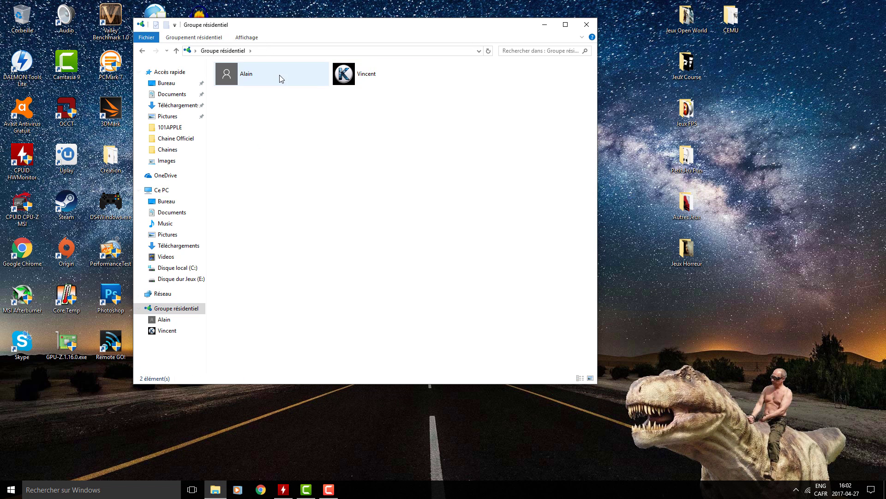
pyautogui.click(366, 82)
pyautogui.moveTo(358, 96); pyautogui.dragTo(251, 72)
pyautogui.click(250, 73)
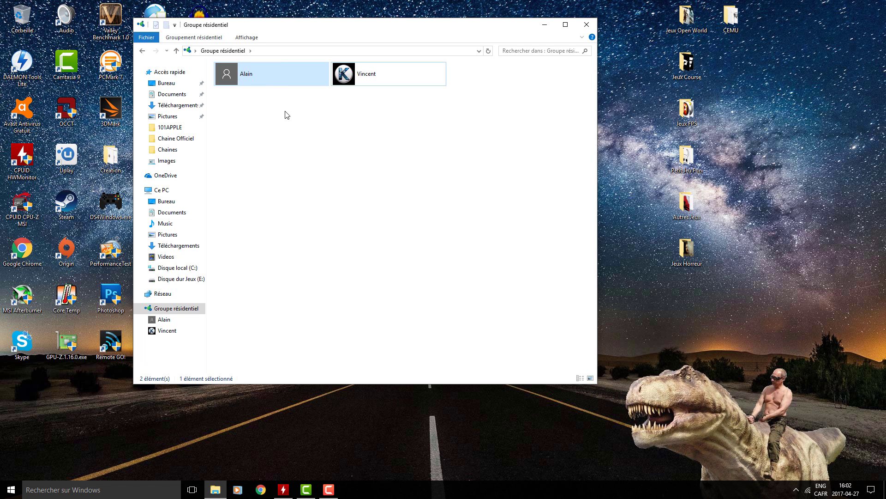
pyautogui.click(345, 182)
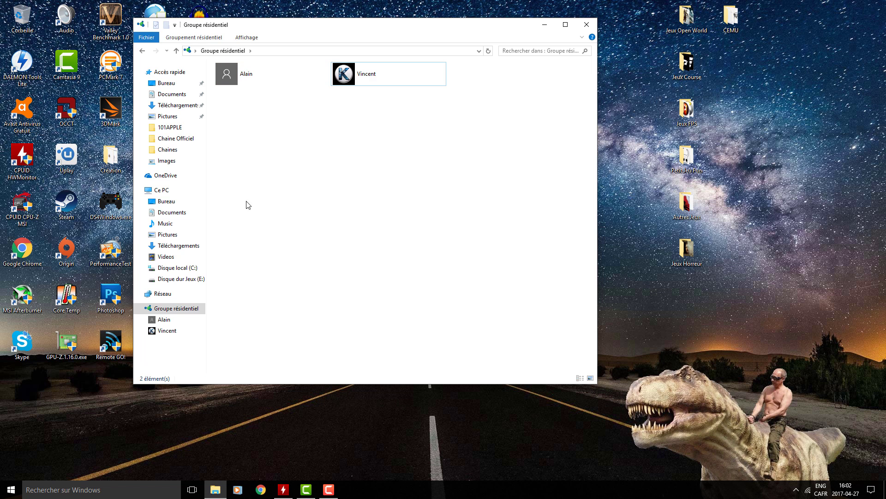
# - Browse the other homegroup member's shared libraries on DESKTOP-5B2O314 and open the Images library
pyautogui.click(157, 309)
pyautogui.doubleClick(256, 84)
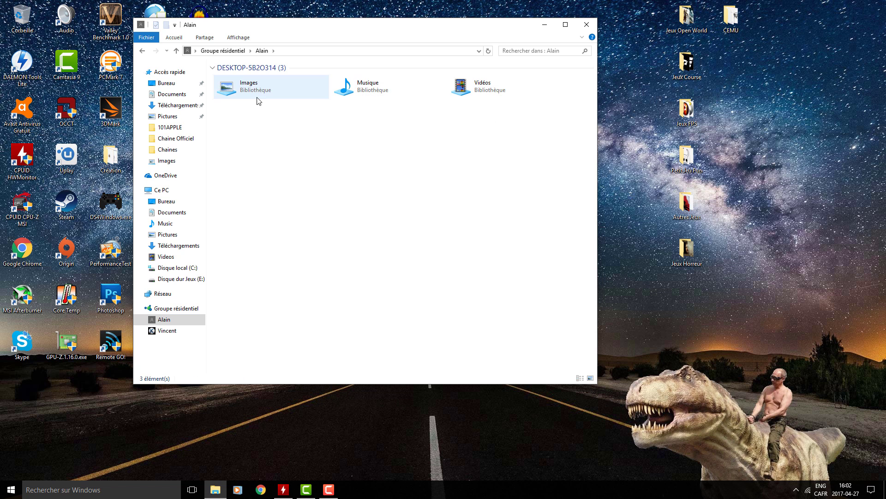
pyautogui.moveTo(464, 178); pyautogui.dragTo(277, 106)
pyautogui.click(313, 169)
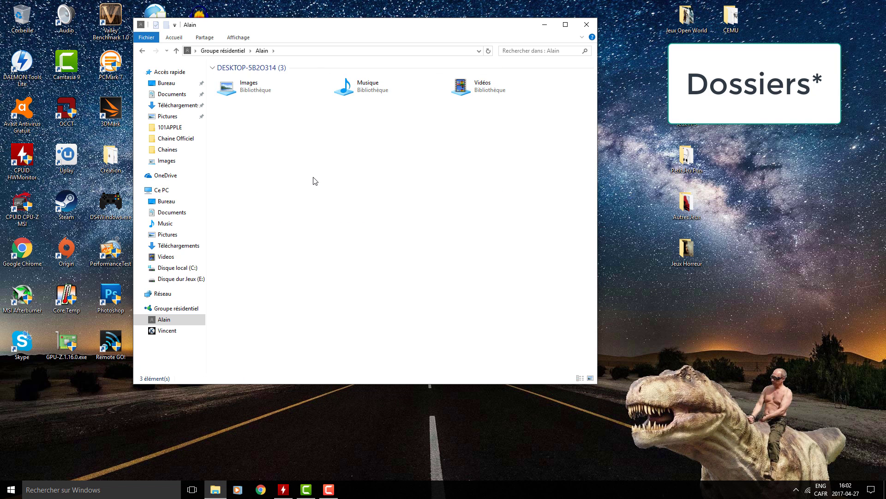
pyautogui.doubleClick(261, 88)
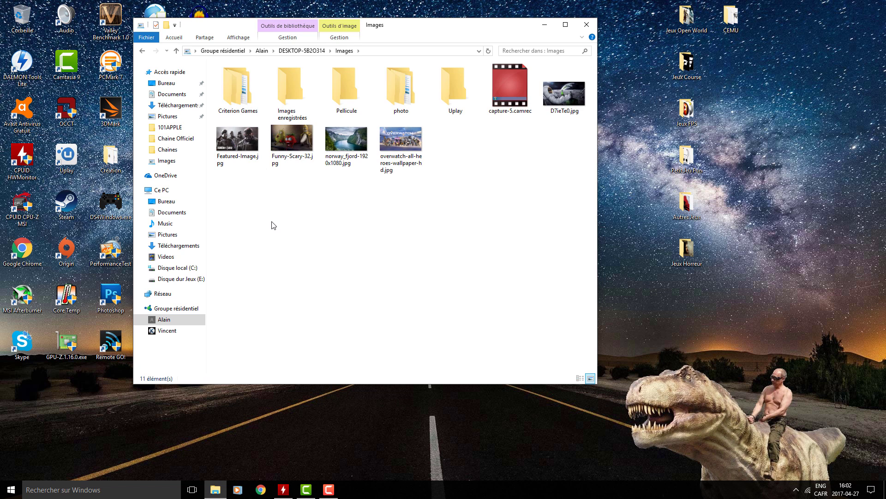
# - Copy capture-5.camrec from the shared Images library to the desktop and place it below the Chaines folder
pyautogui.click(494, 90)
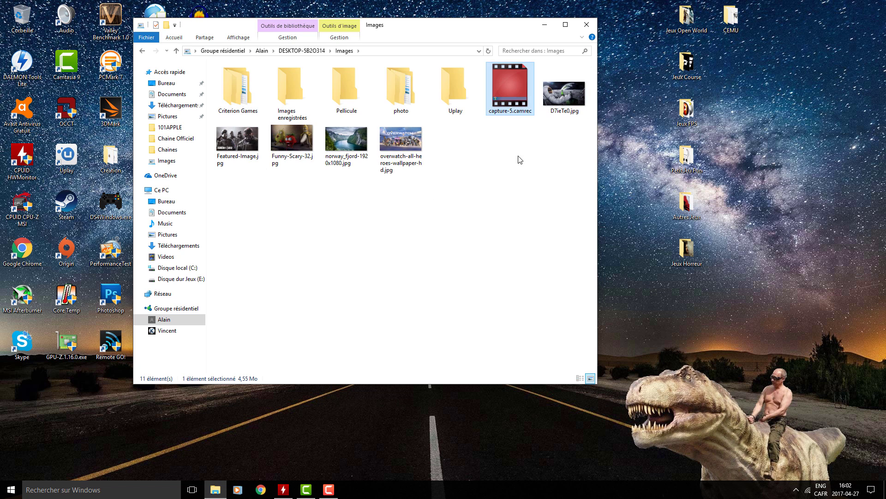
pyautogui.moveTo(499, 81)
pyautogui.moveTo(502, 99); pyautogui.dragTo(423, 416)
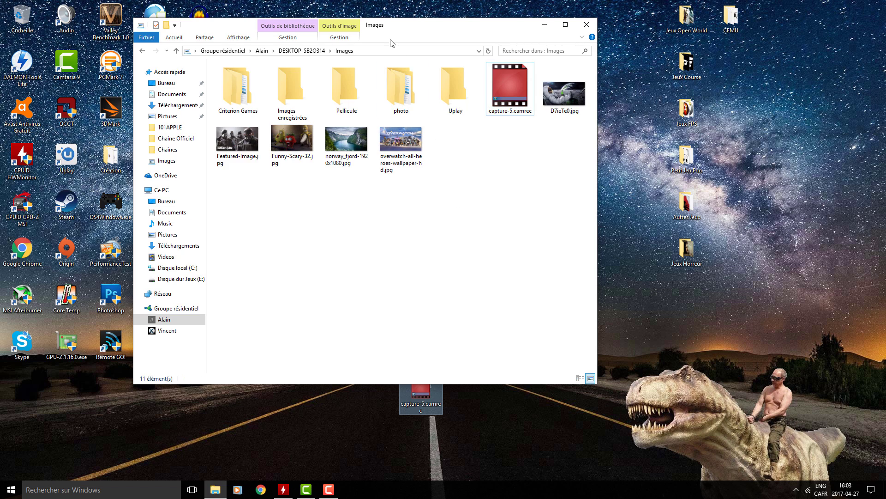
pyautogui.moveTo(398, 31); pyautogui.dragTo(746, 226)
pyautogui.moveTo(855, 277); pyautogui.dragTo(198, 161)
pyautogui.moveTo(557, 222); pyautogui.dragTo(212, 157)
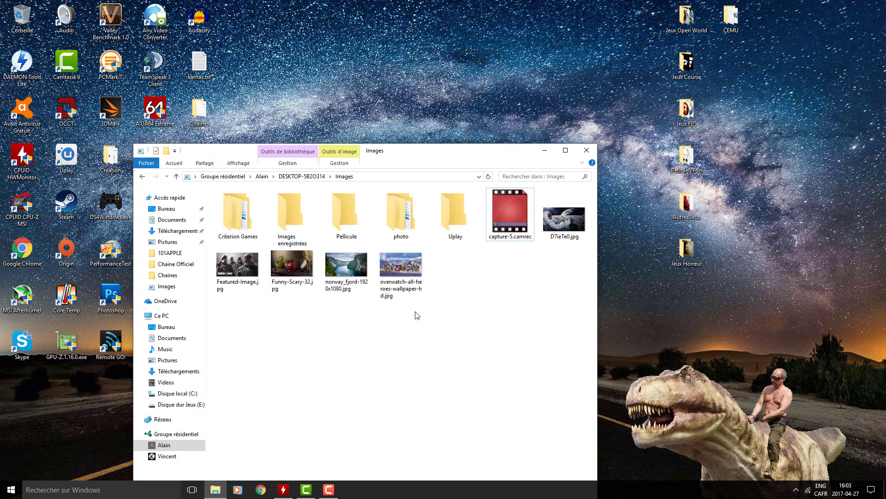
# - Copy overwatch-all-heroes-wallpaper-hd.jpg from the shared Images library to the desktop and line it up beside the existing icons
pyautogui.click(392, 268)
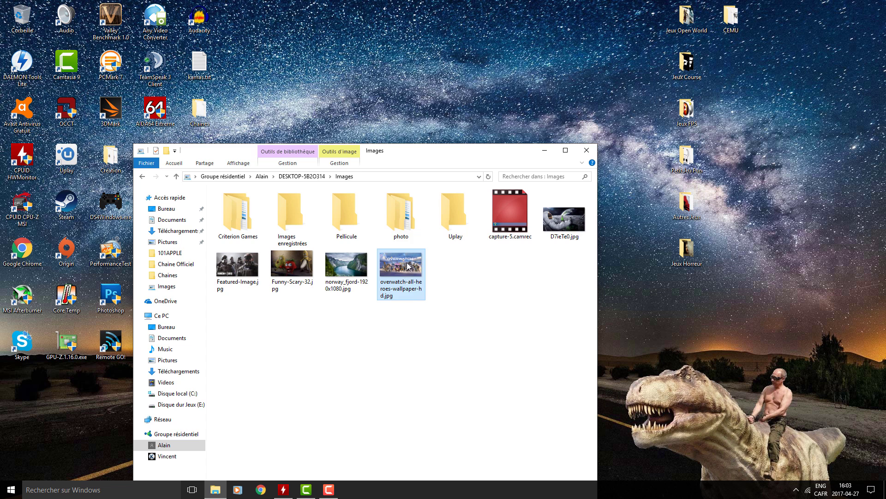
pyautogui.moveTo(407, 265); pyautogui.dragTo(409, 70)
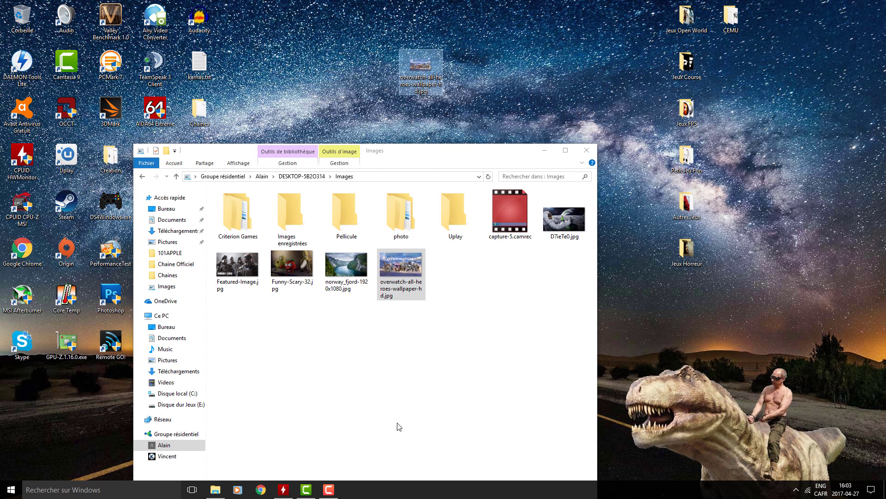
pyautogui.moveTo(410, 88); pyautogui.dragTo(298, 90)
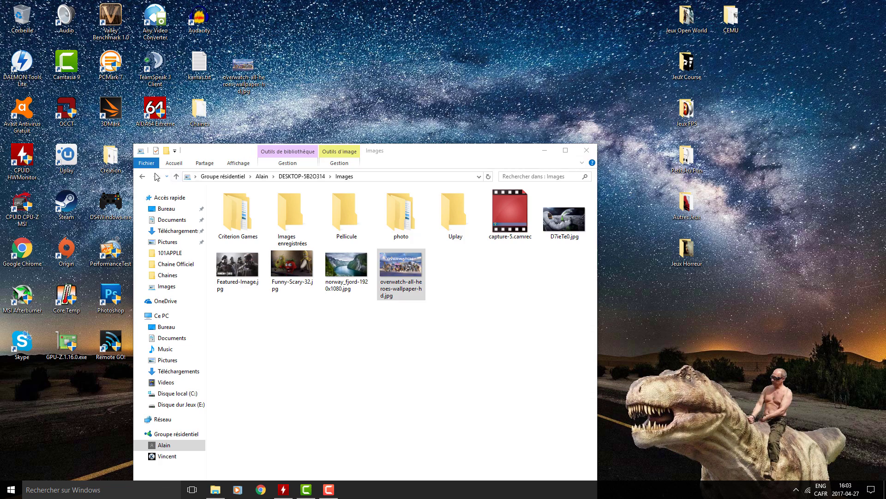
pyautogui.moveTo(463, 339); pyautogui.dragTo(344, 247)
pyautogui.click(443, 328)
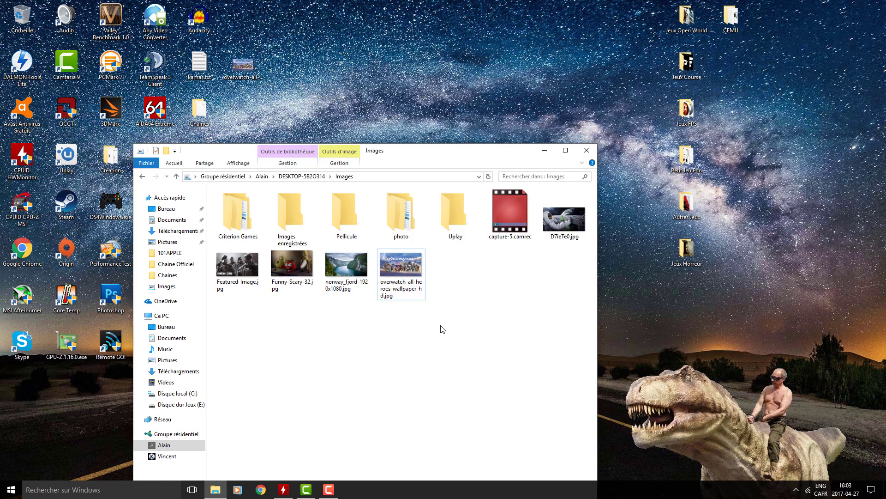
# - View norway_fjord-1920x1080.jpg directly from the shared Images library, then close the picture and the folder window
pyautogui.doubleClick(347, 270)
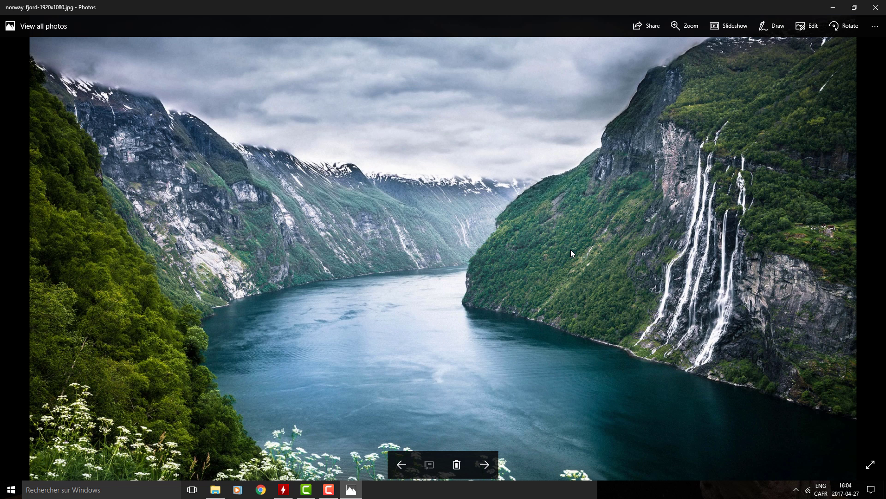
pyautogui.click(876, 7)
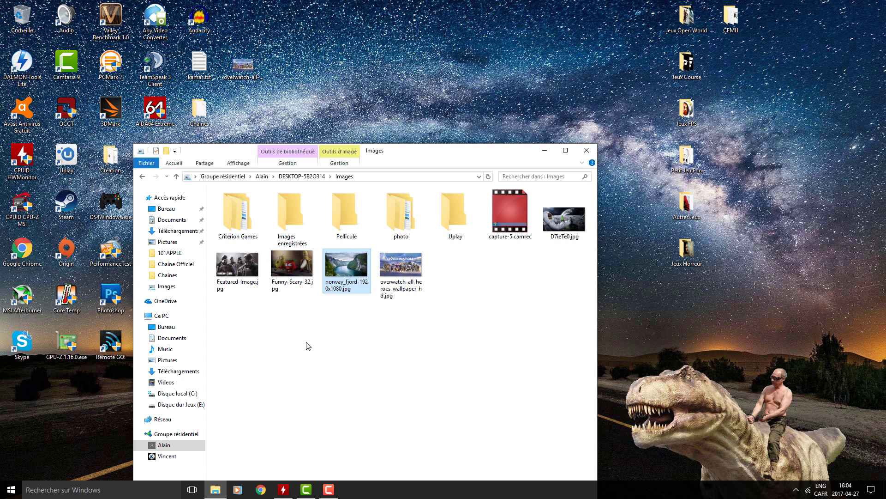
pyautogui.click(587, 150)
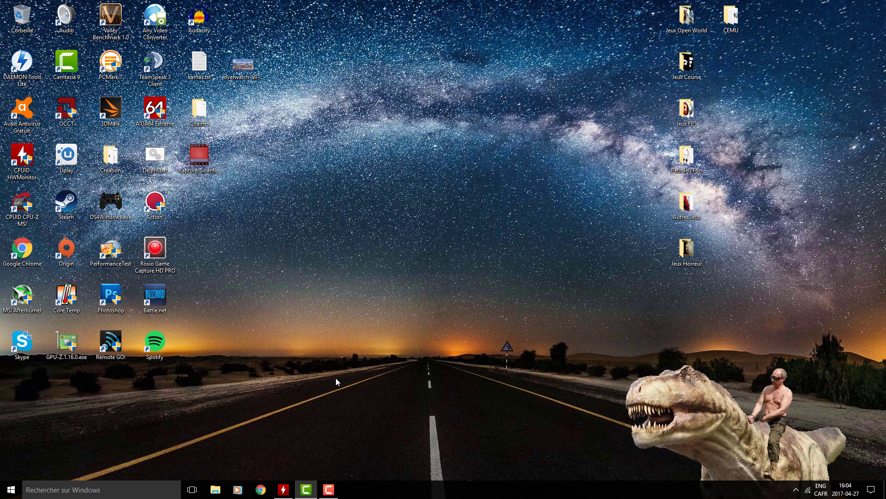
pyautogui.click(337, 493)
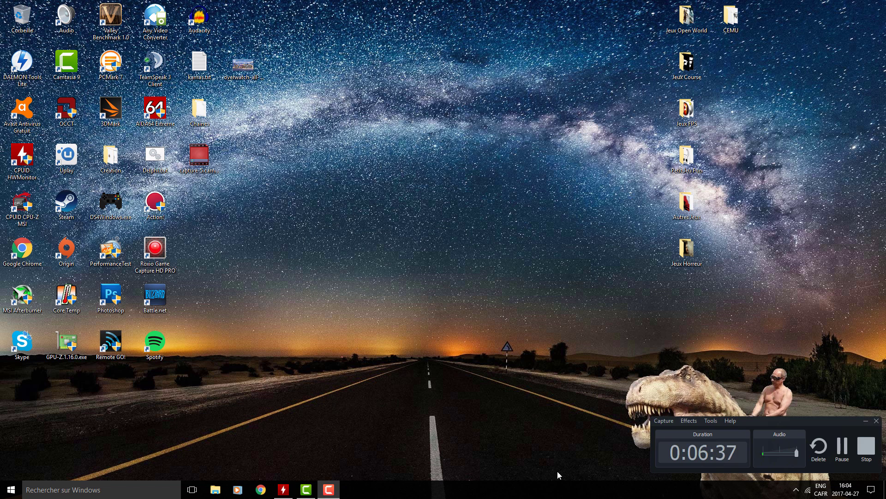